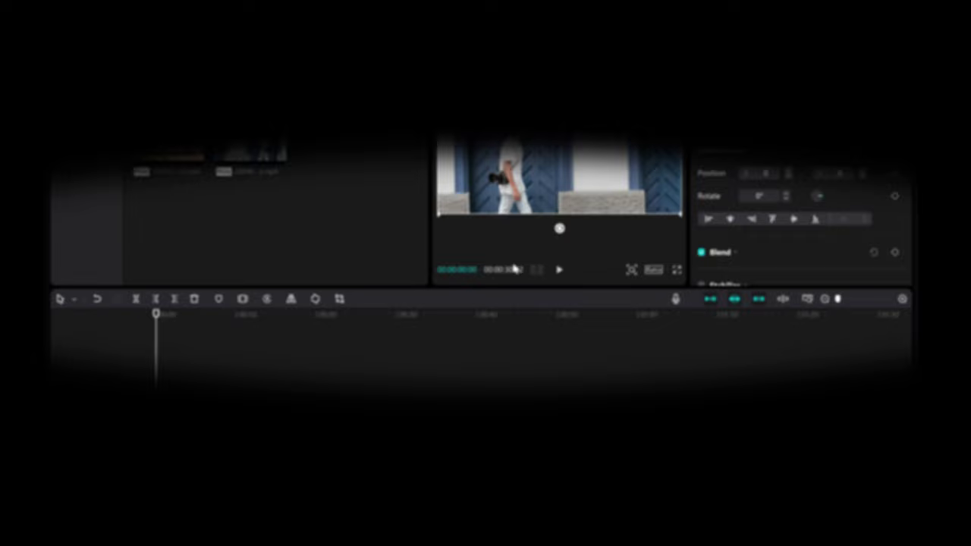
Play back the 30-second walking-man clip in the Player preview.
{"action": "left_click", "coordinate": [559, 271]}
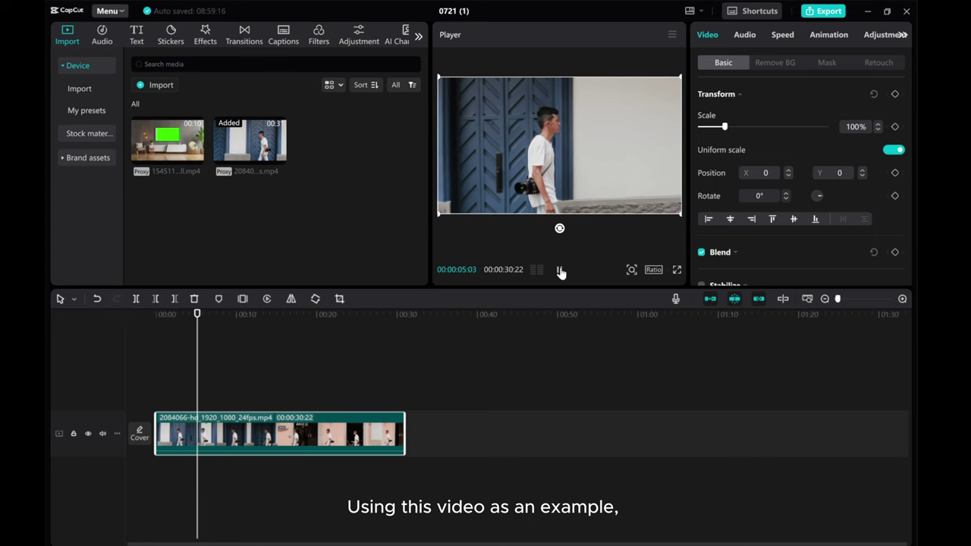
Pause, then place the living-room TV green-screen clip on a new track above the walking clip.
{"action": "left_click", "coordinate": [559, 271]}
{"action": "left_click", "coordinate": [175, 148]}
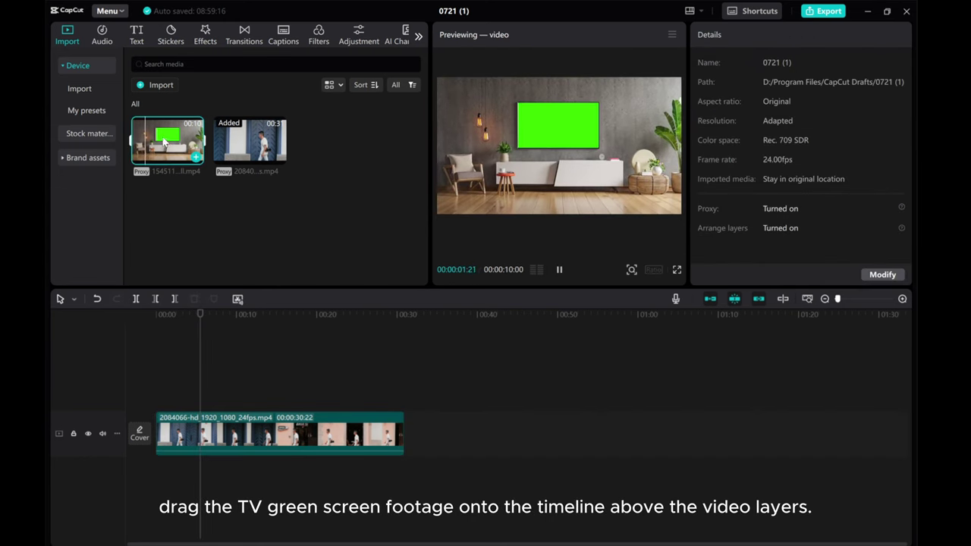
{"action": "left_click_drag", "start_coordinate": [165, 144], "coordinate": [177, 391]}
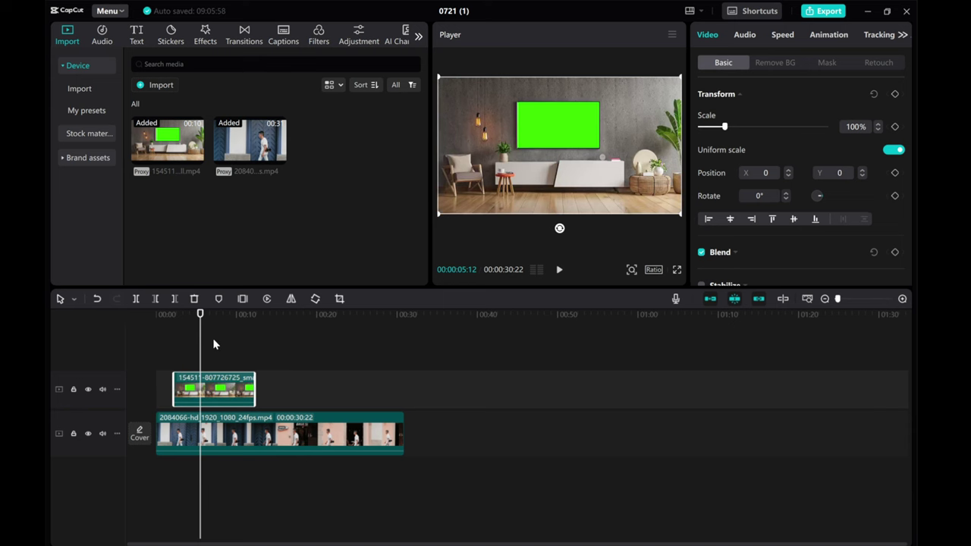
{"action": "left_click", "coordinate": [201, 349]}
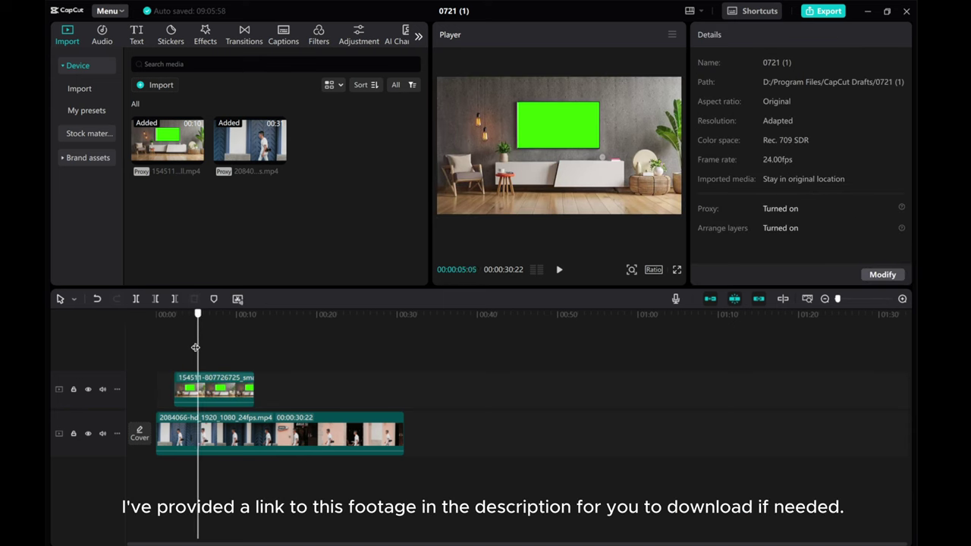
{"action": "left_click", "coordinate": [166, 354]}
On a zoomed-in timeline, snap the TV overlay's start to the 00:00:02:00 playhead.
{"action": "left_click_drag", "start_coordinate": [166, 353], "coordinate": [171, 358]}
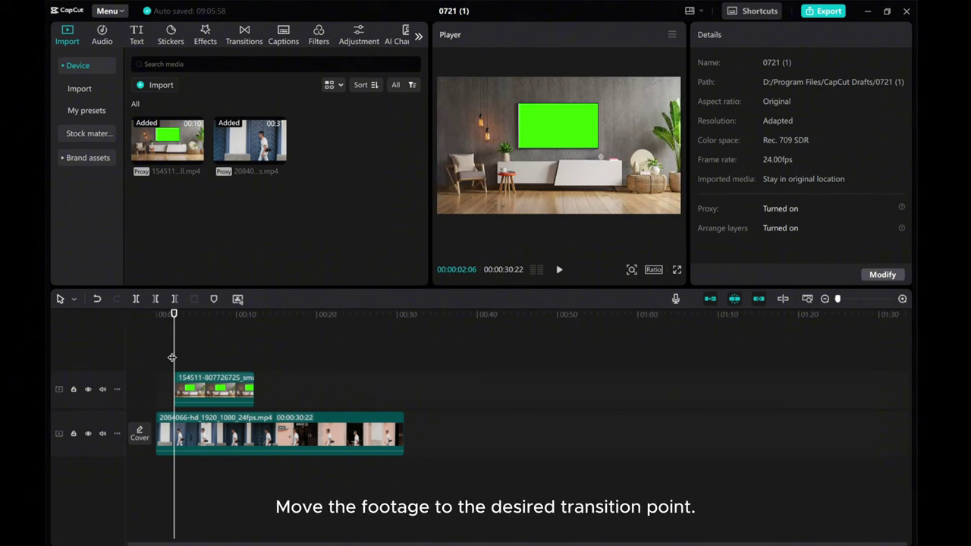
{"action": "left_click", "coordinate": [900, 300]}
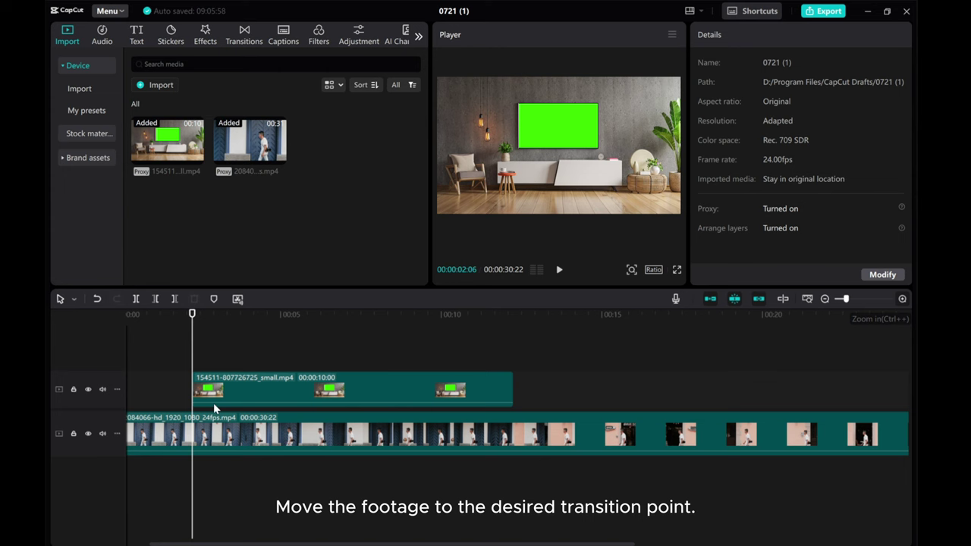
{"action": "scroll", "coordinate": [212, 362], "scroll_direction": "left", "scroll_amount": 2}
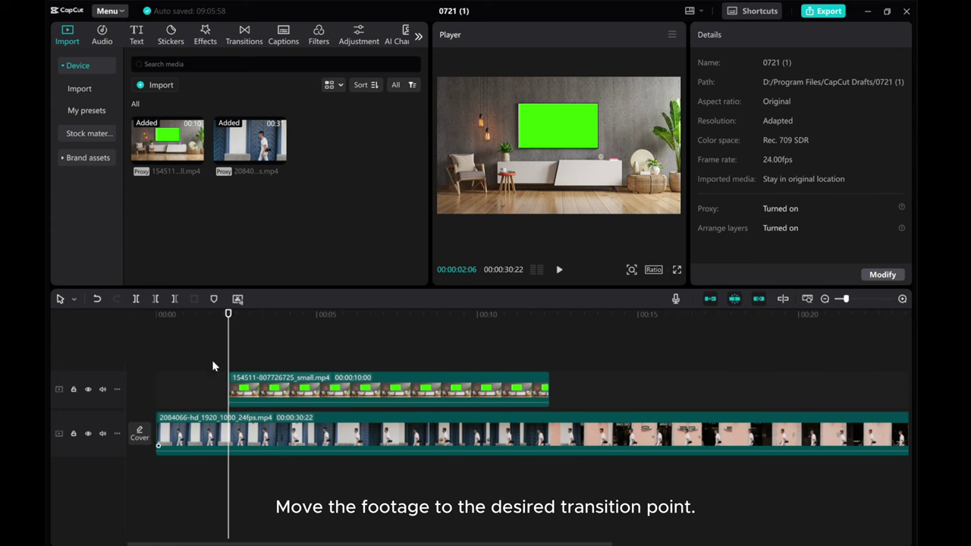
{"action": "left_click_drag", "start_coordinate": [227, 339], "coordinate": [220, 342]}
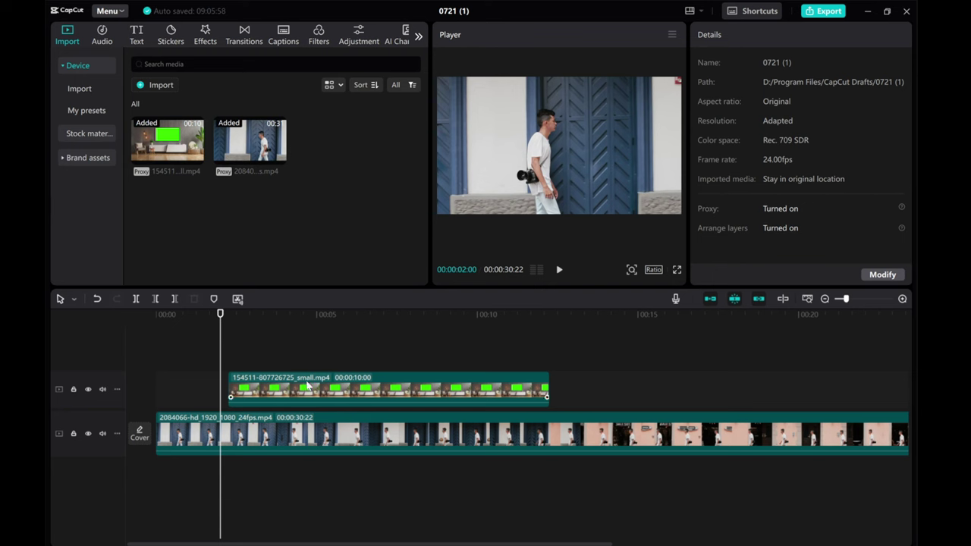
{"action": "left_click_drag", "start_coordinate": [300, 389], "coordinate": [290, 389]}
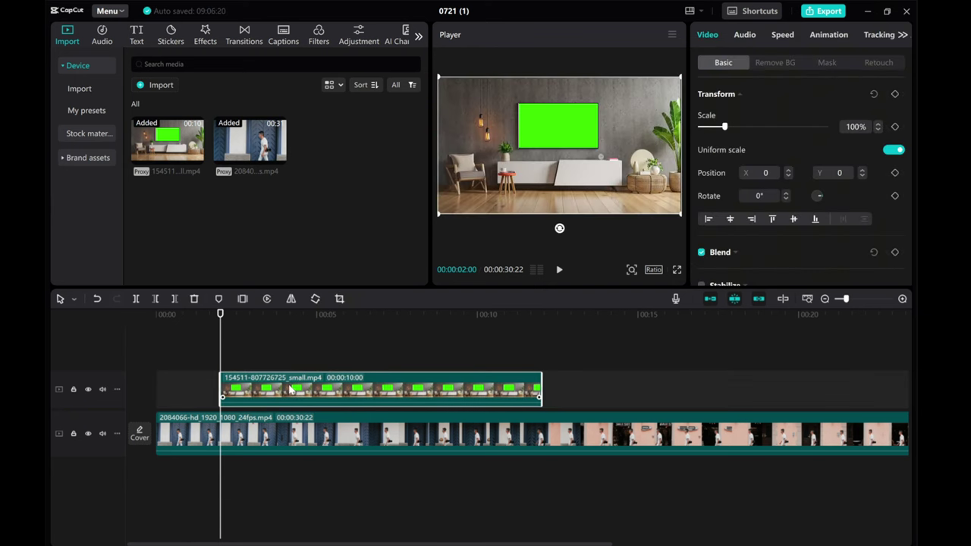
Enable Chroma key in Remove BG, sample the TV's green, and set Intensity to 34.
{"action": "left_click", "coordinate": [781, 62]}
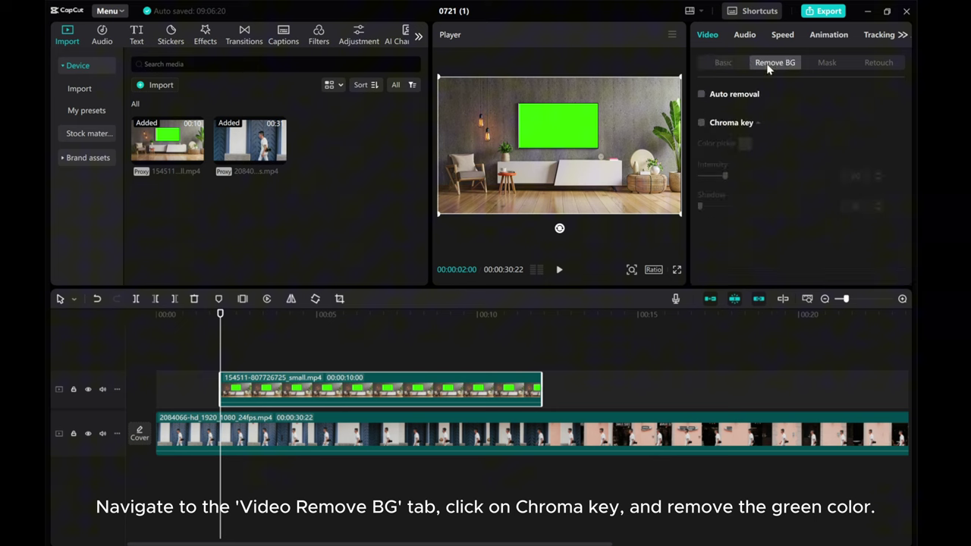
{"action": "left_click", "coordinate": [701, 123]}
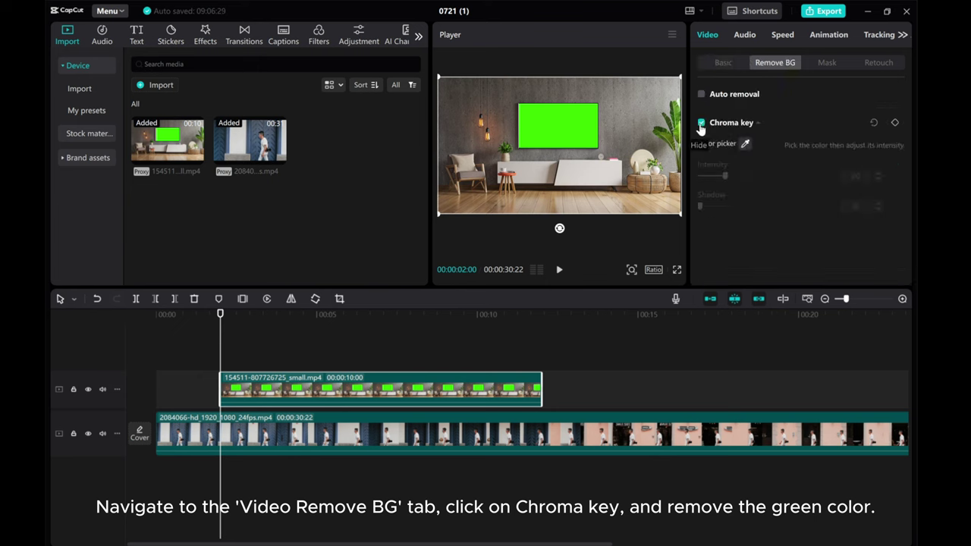
{"action": "left_click", "coordinate": [745, 143]}
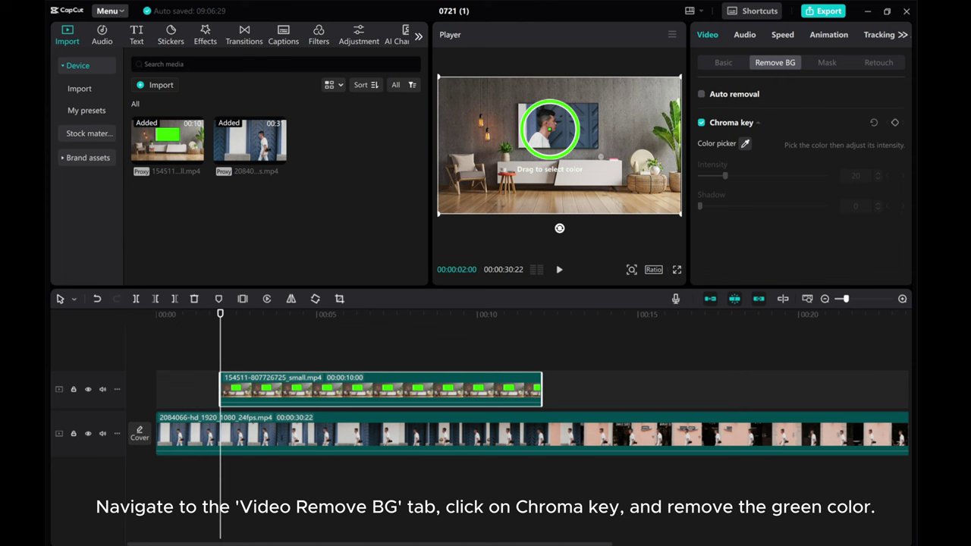
{"action": "left_click", "coordinate": [549, 130]}
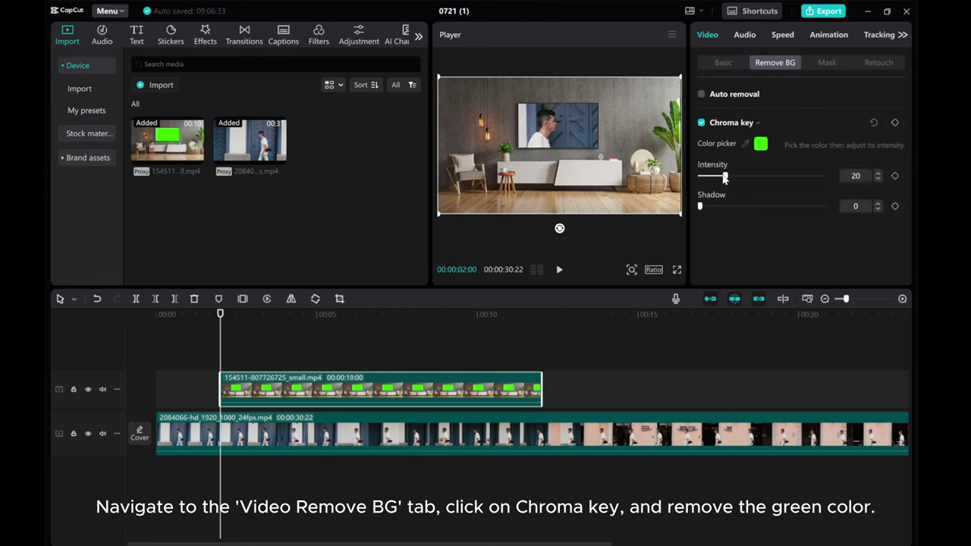
{"action": "left_click_drag", "start_coordinate": [724, 177], "coordinate": [741, 176]}
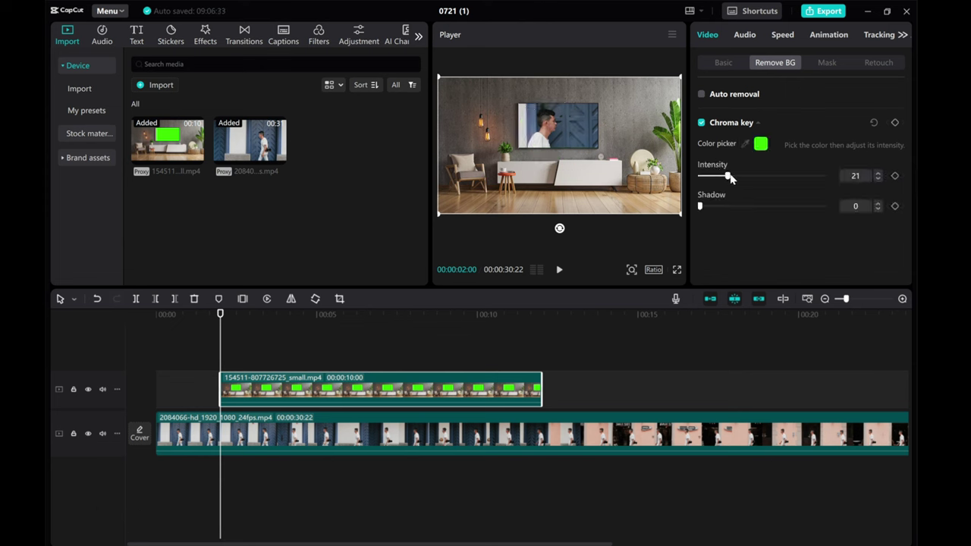
Magnify and pan the preview to inspect the key edges, then zoom back out.
{"action": "left_click", "coordinate": [630, 270]}
{"action": "left_click_drag", "start_coordinate": [613, 289], "coordinate": [642, 289]}
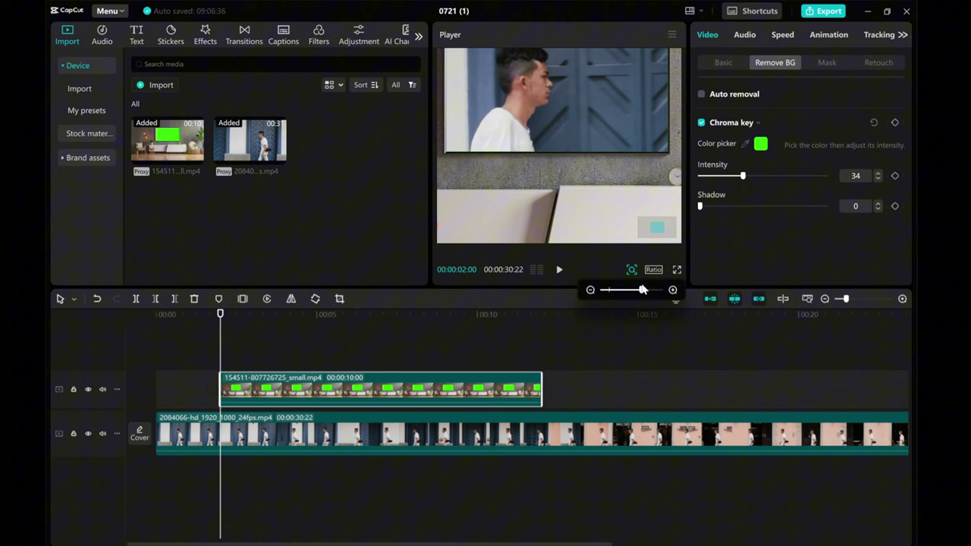
{"action": "left_click_drag", "start_coordinate": [662, 233], "coordinate": [657, 230]}
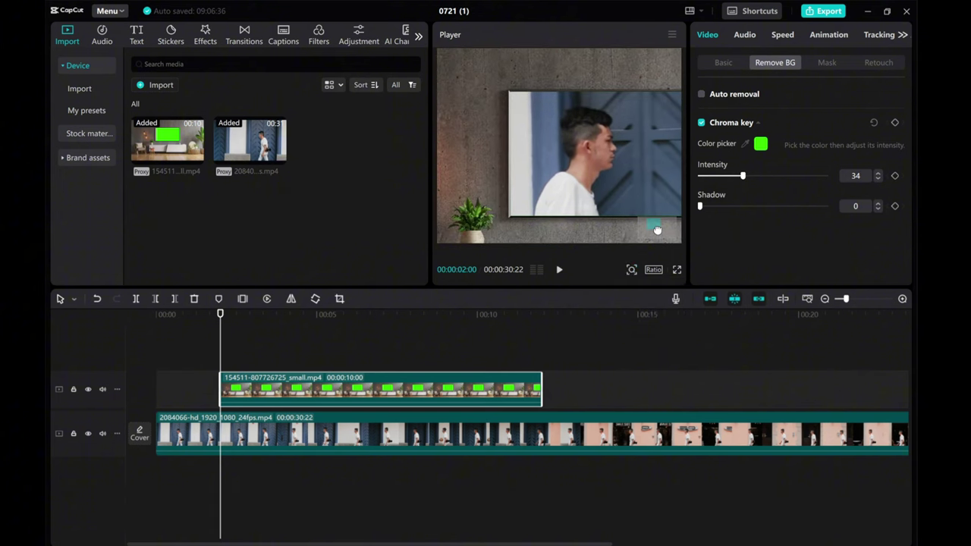
{"action": "left_click", "coordinate": [633, 270]}
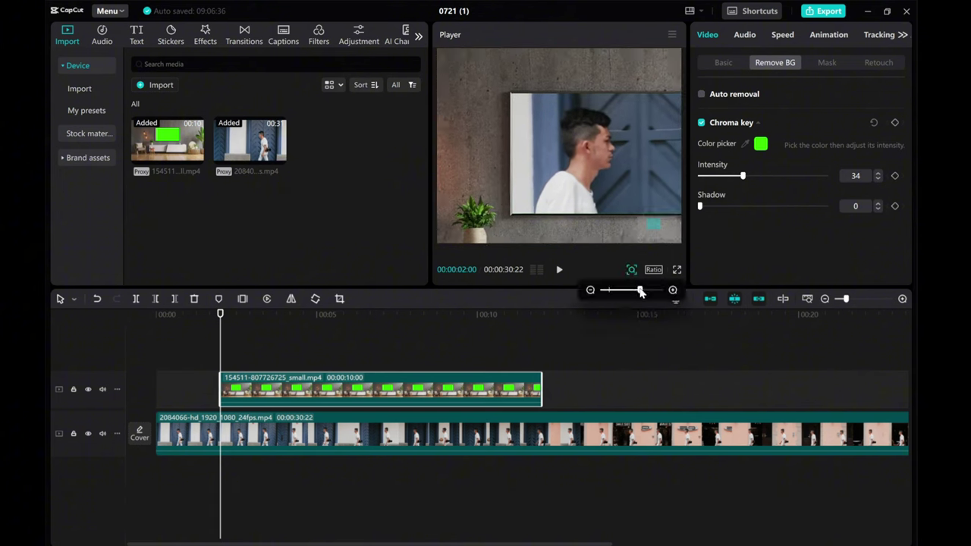
{"action": "left_click_drag", "start_coordinate": [642, 290], "coordinate": [611, 295]}
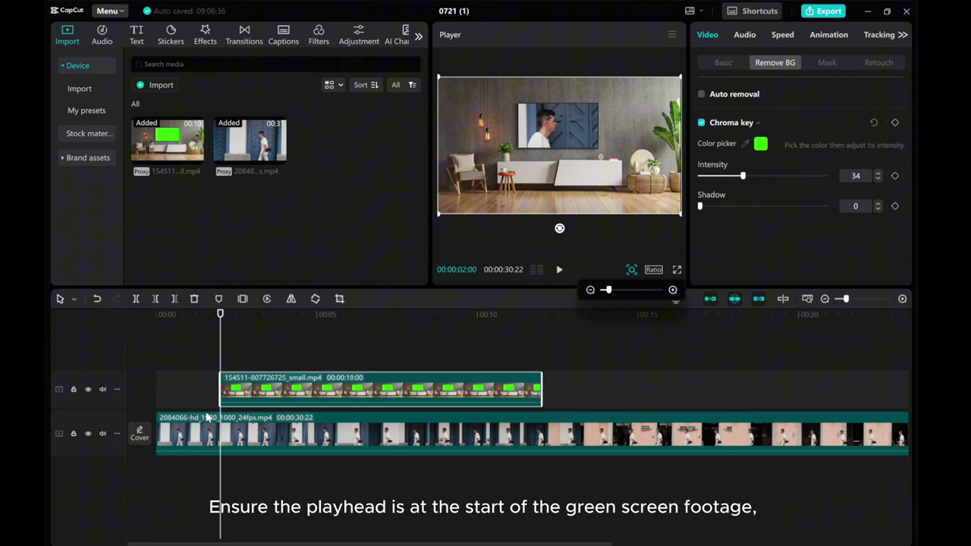
{"action": "mouse_move", "coordinate": [559, 144]}
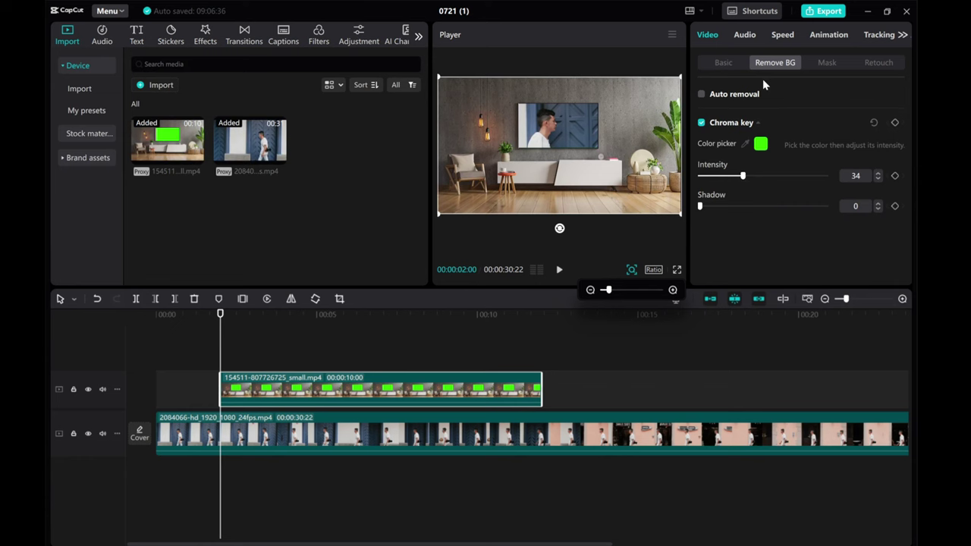
In Video > Basic Blend, add an opacity keyframe at two seconds set to 0%.
{"action": "left_click", "coordinate": [723, 63]}
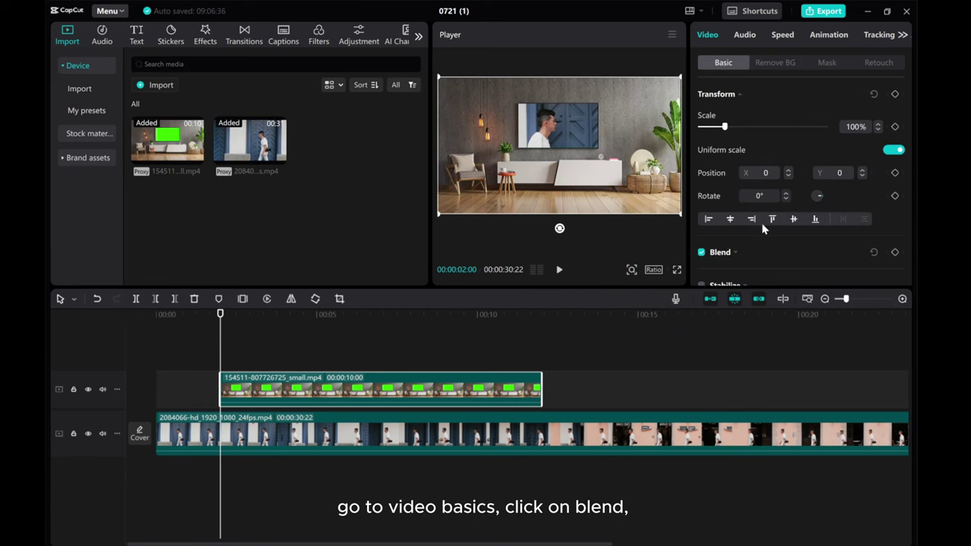
{"action": "scroll", "coordinate": [761, 223], "scroll_direction": "down", "scroll_amount": 3}
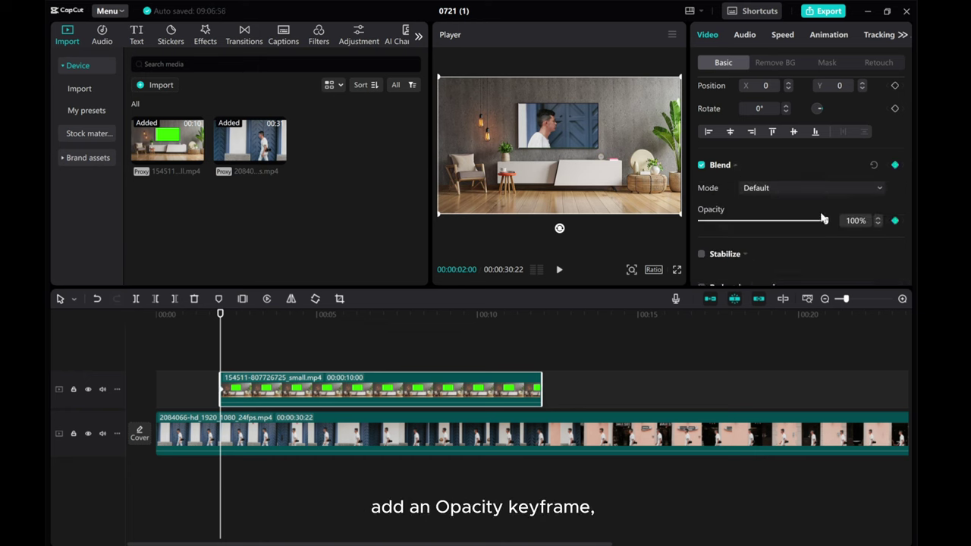
{"action": "left_click_drag", "start_coordinate": [826, 220], "coordinate": [686, 223]}
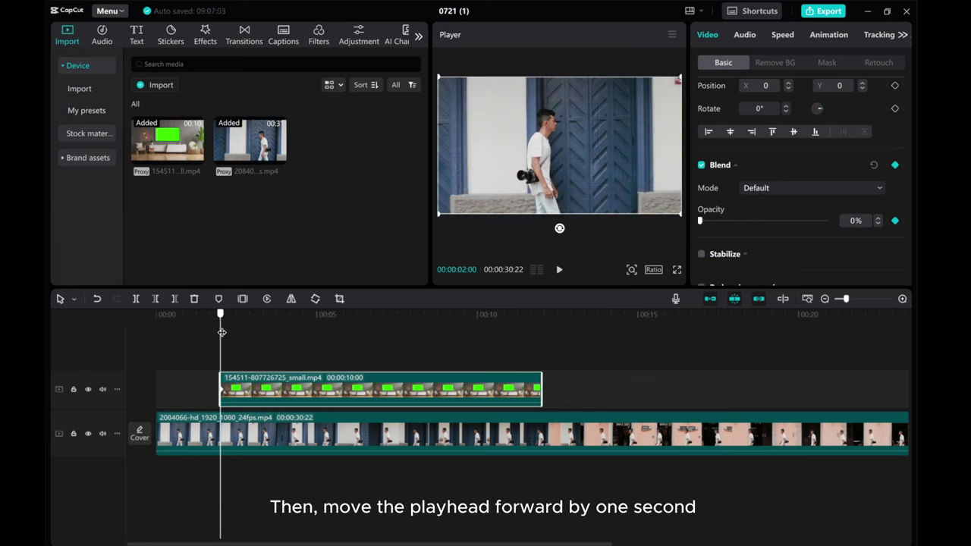
Add a three-second opacity keyframe restoring the TV clip to 100%, then move to four seconds.
{"action": "left_click_drag", "start_coordinate": [223, 332], "coordinate": [253, 334]}
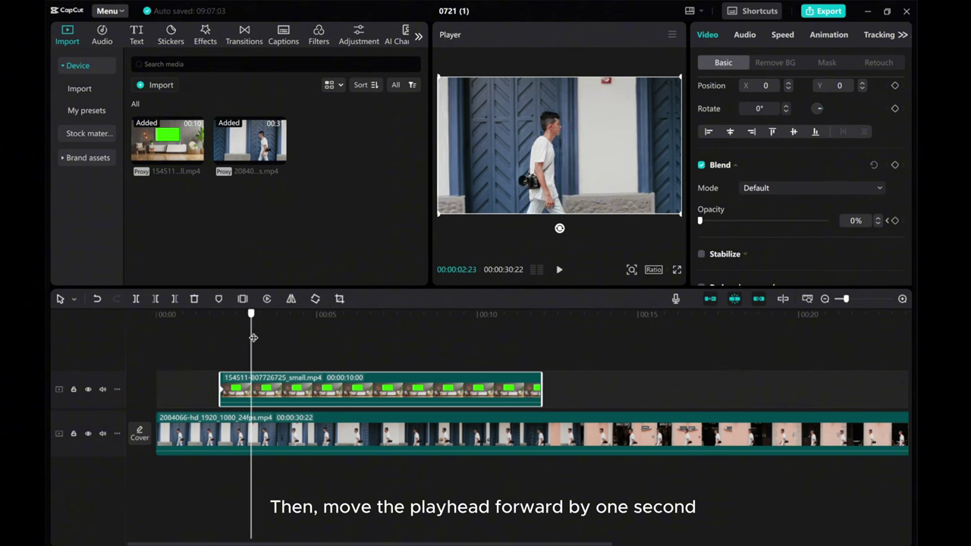
{"action": "left_click", "coordinate": [251, 336]}
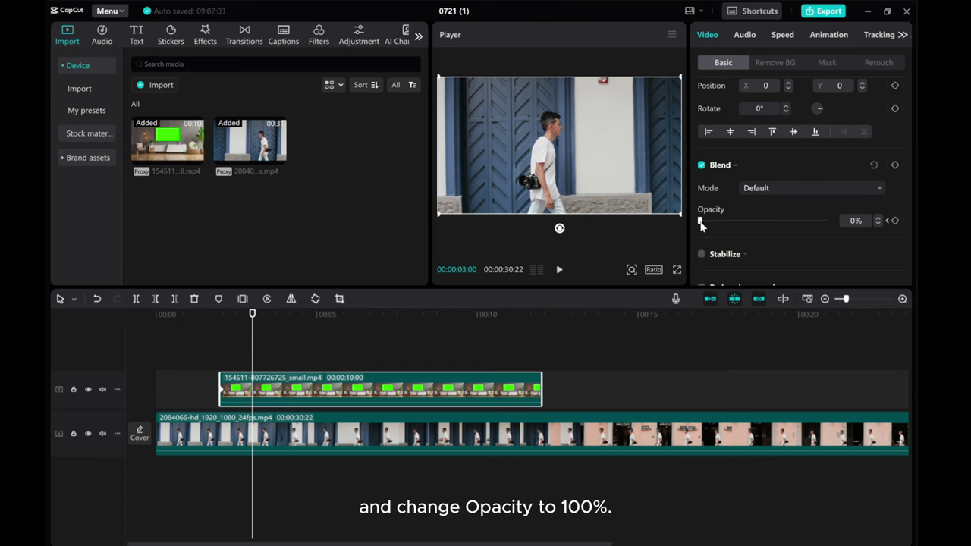
{"action": "left_click_drag", "start_coordinate": [700, 220], "coordinate": [853, 222]}
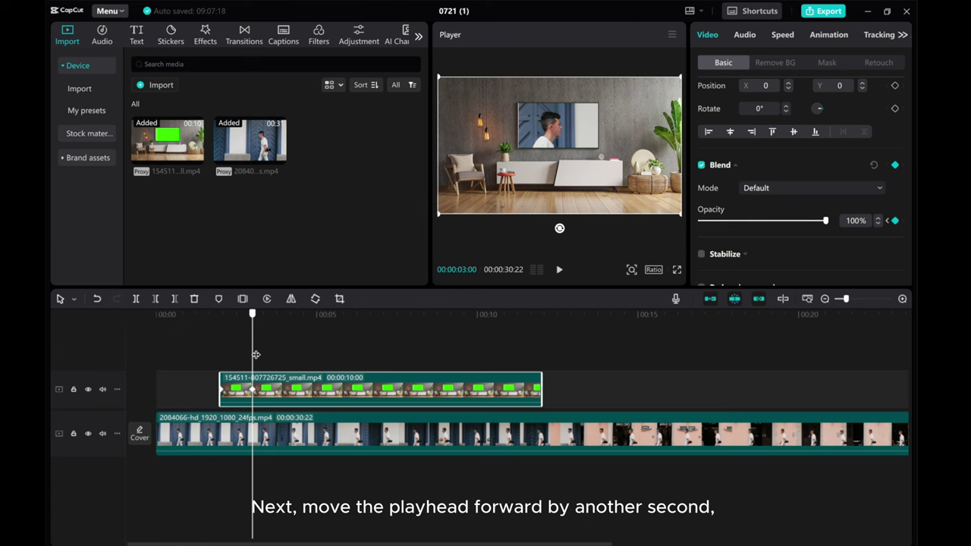
{"action": "left_click_drag", "start_coordinate": [255, 355], "coordinate": [284, 362]}
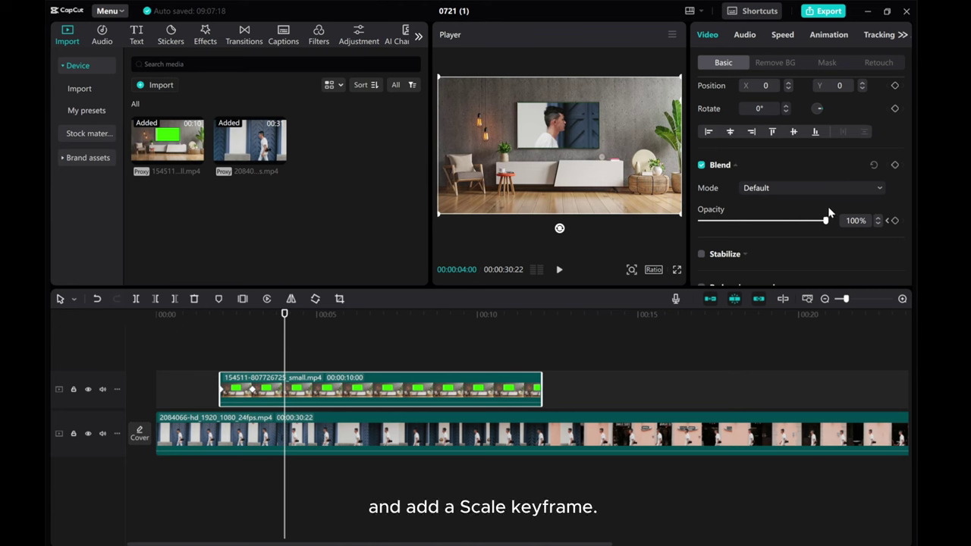
Keyframe the TV clip's Scale at 100% at four seconds and 500% near its end.
{"action": "scroll", "coordinate": [828, 210], "scroll_direction": "up", "scroll_amount": 2}
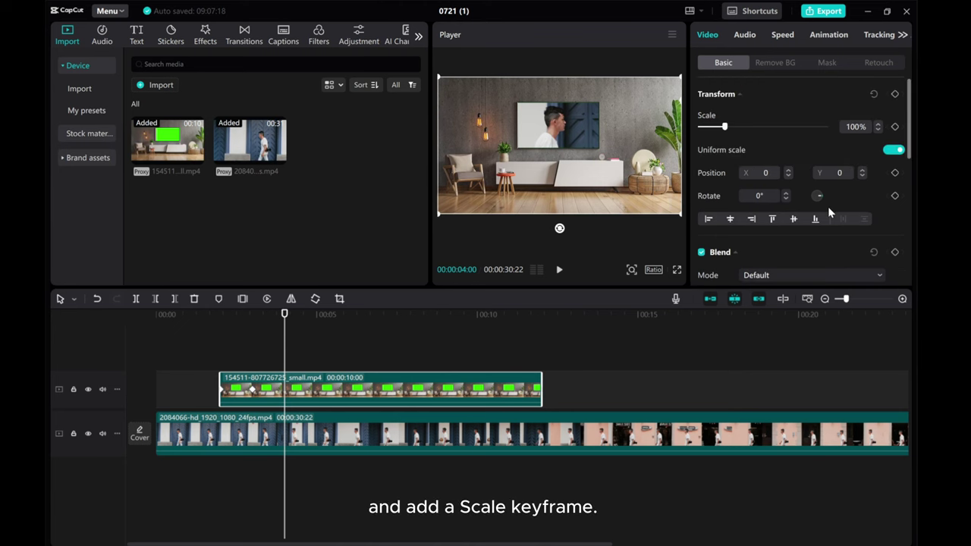
{"action": "left_click", "coordinate": [895, 127]}
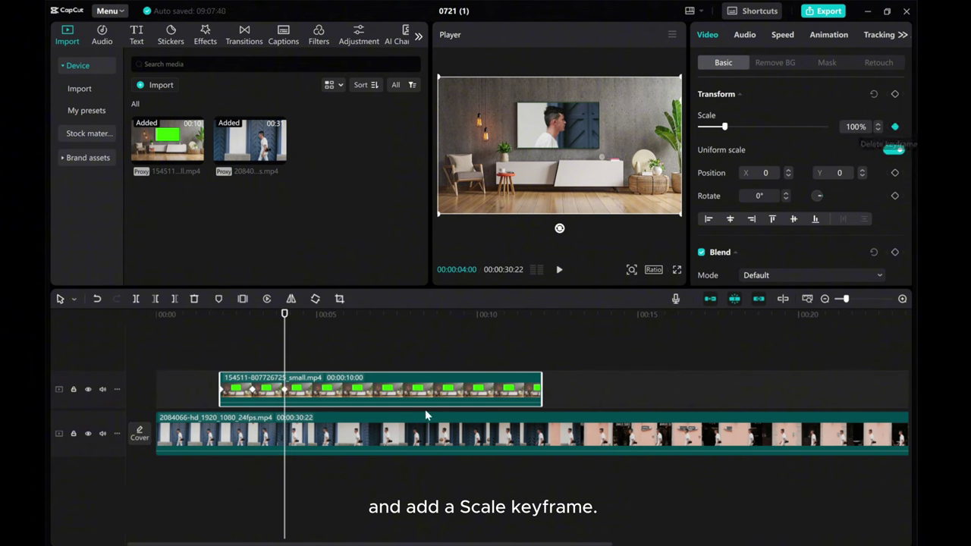
{"action": "left_click_drag", "start_coordinate": [282, 356], "coordinate": [538, 388]}
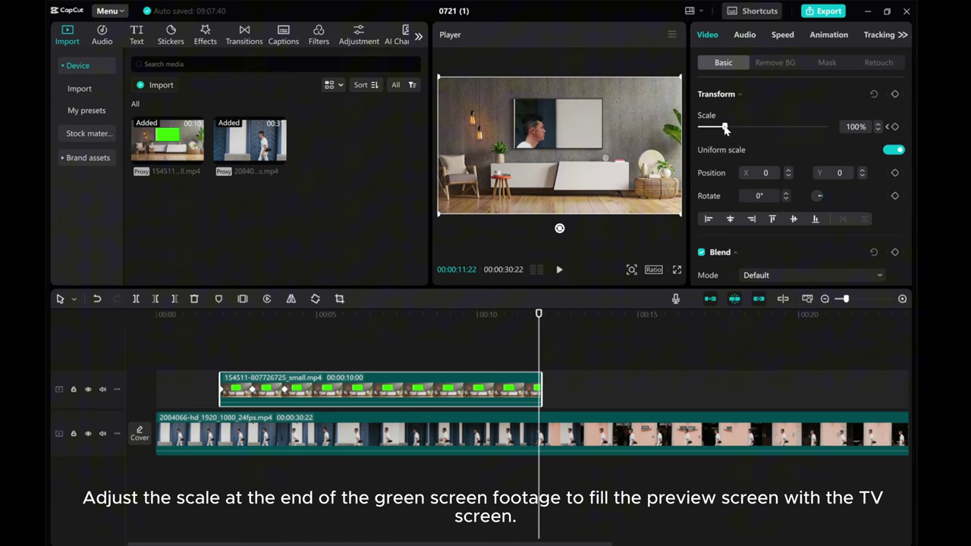
{"action": "left_click_drag", "start_coordinate": [724, 128], "coordinate": [828, 136]}
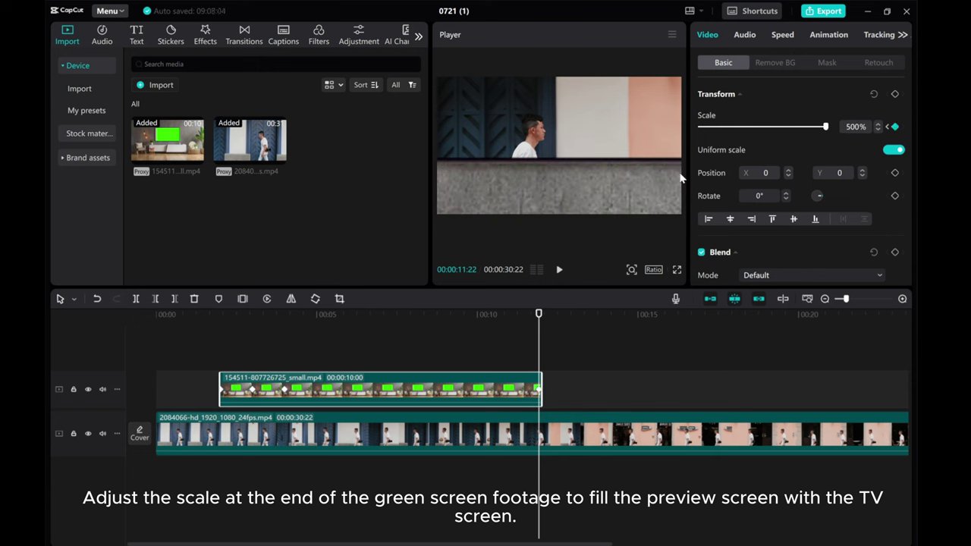
Change the end Scale keyframe value to 3000%.
{"action": "left_click", "coordinate": [852, 128]}
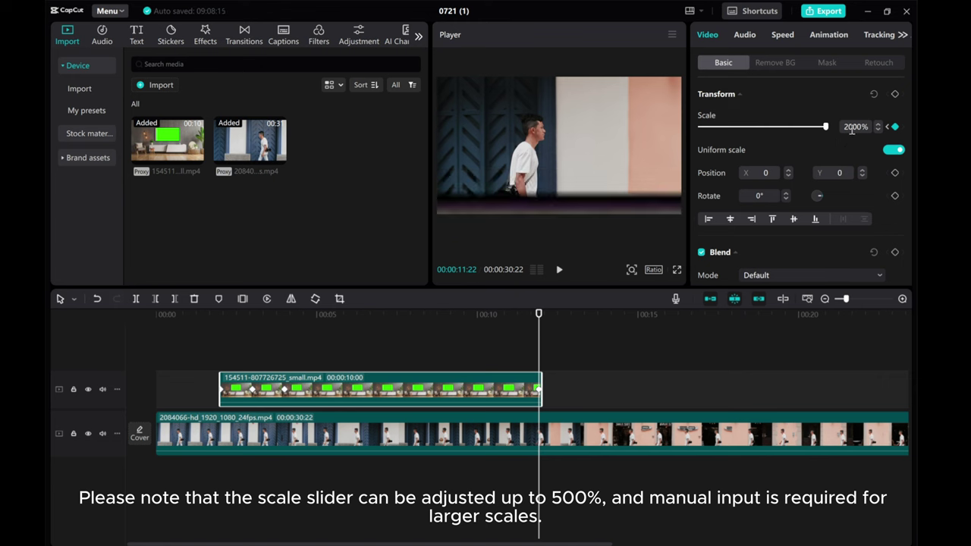
{"action": "type", "text": "2500"}
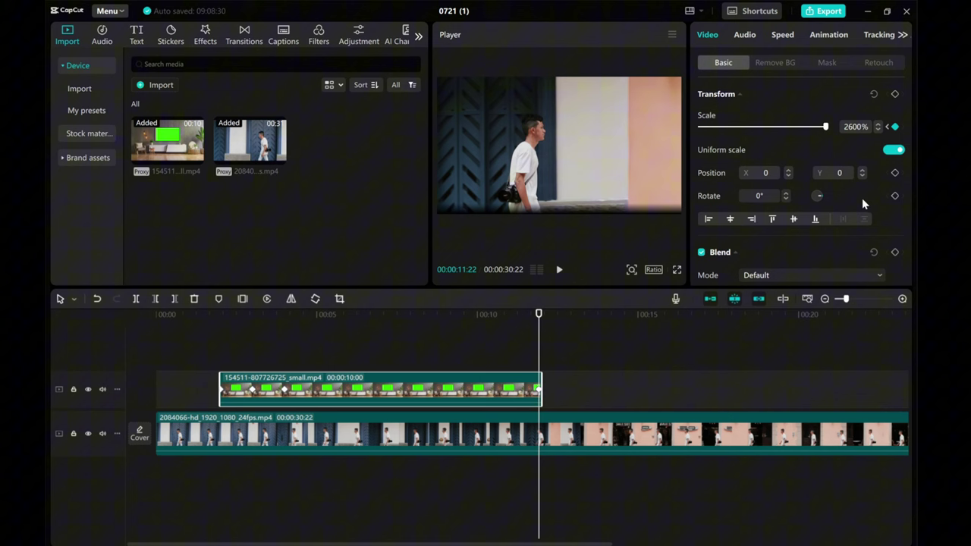
{"action": "type", "text": "2700"}
{"action": "key", "text": "Return"}
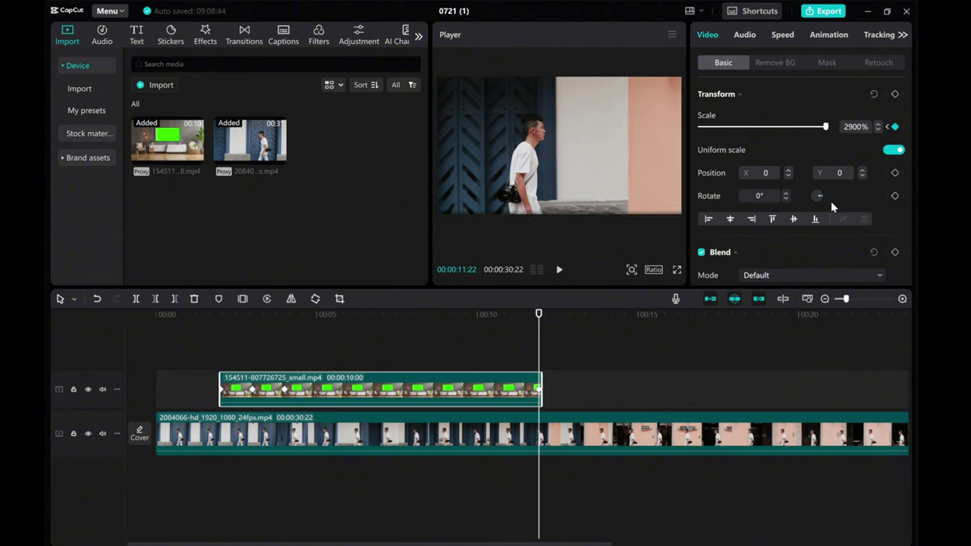
{"action": "type", "text": "3000"}
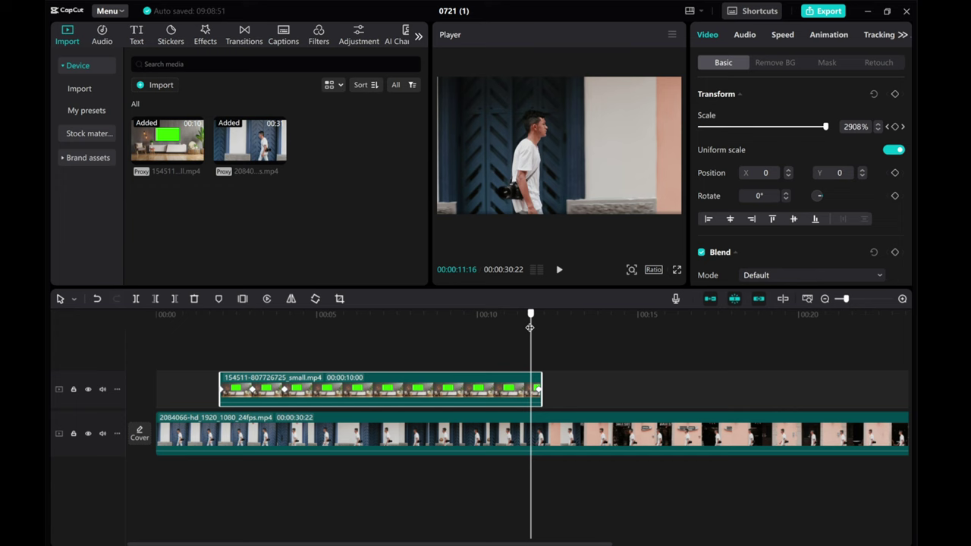
Preview the zoom from the timeline start, then return the playhead to about four seconds.
{"action": "left_click", "coordinate": [198, 314]}
{"action": "left_click", "coordinate": [557, 269]}
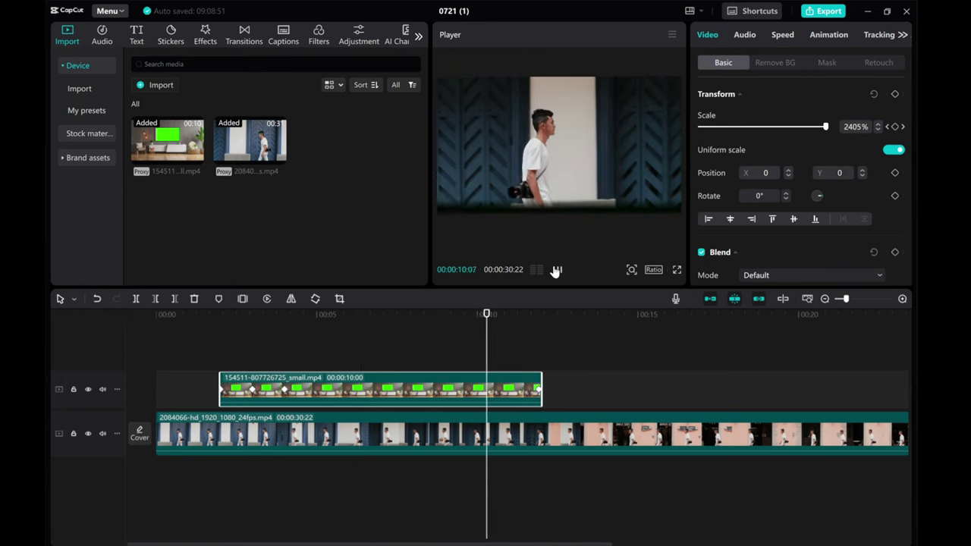
{"action": "left_click", "coordinate": [555, 270]}
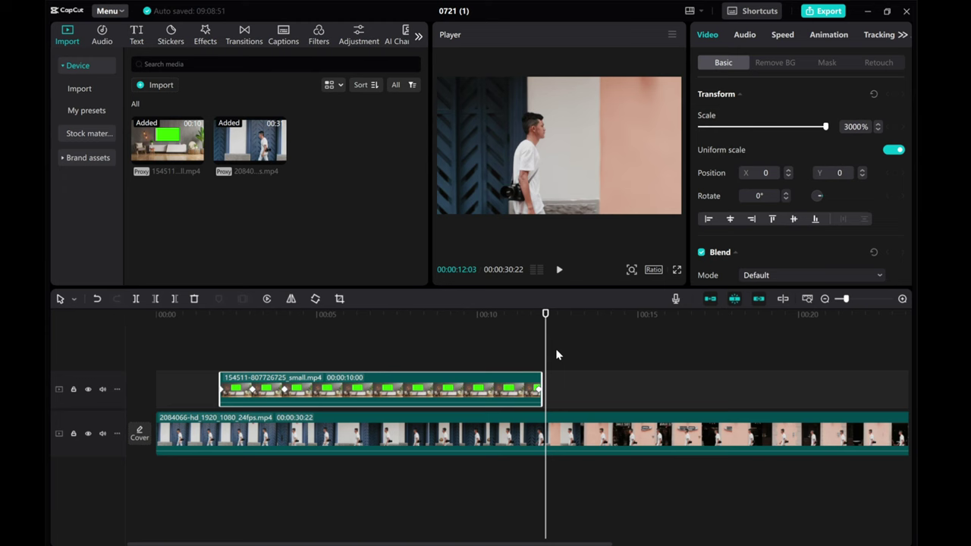
{"action": "left_click_drag", "start_coordinate": [546, 349], "coordinate": [290, 345]}
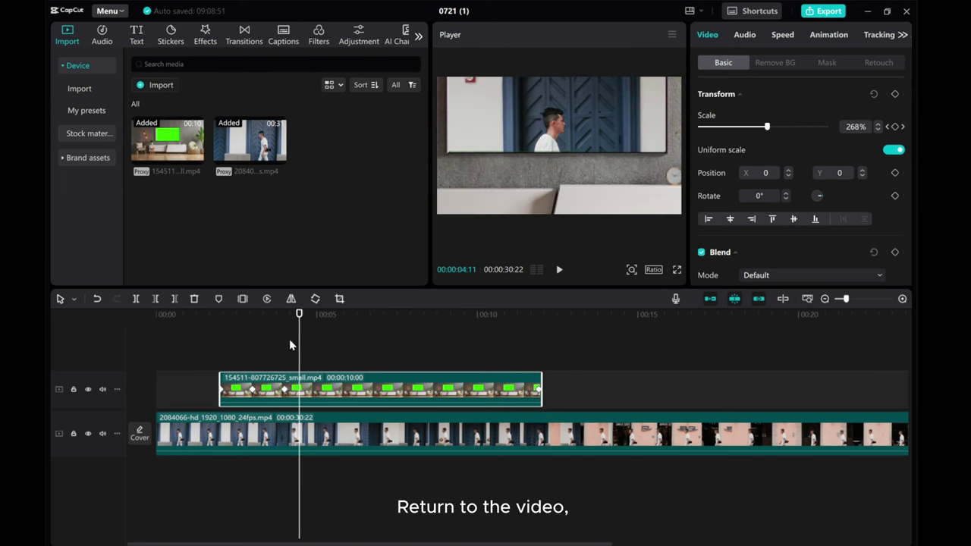
Split the walking clip at the TV clip's start and end, then select the ten-second middle piece.
{"action": "left_click", "coordinate": [228, 443]}
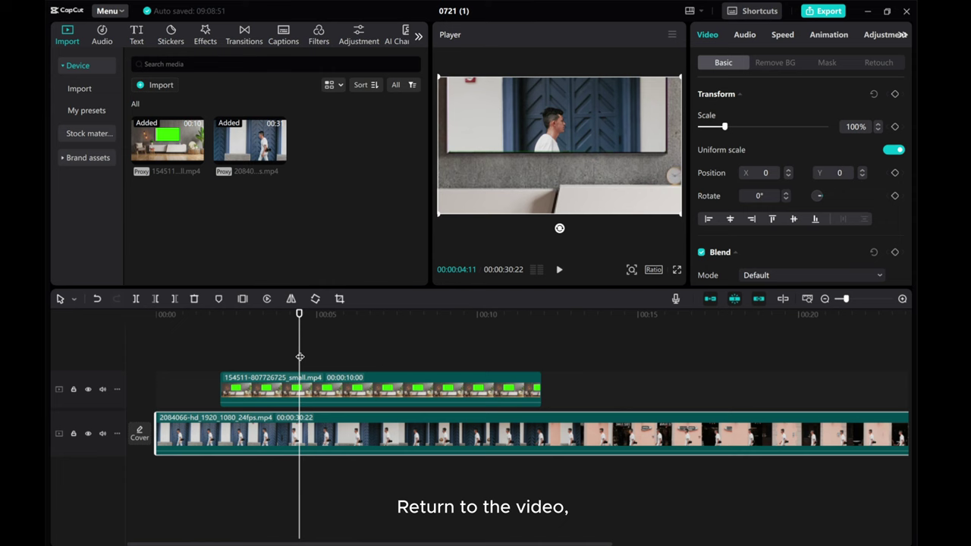
{"action": "left_click_drag", "start_coordinate": [300, 356], "coordinate": [220, 357]}
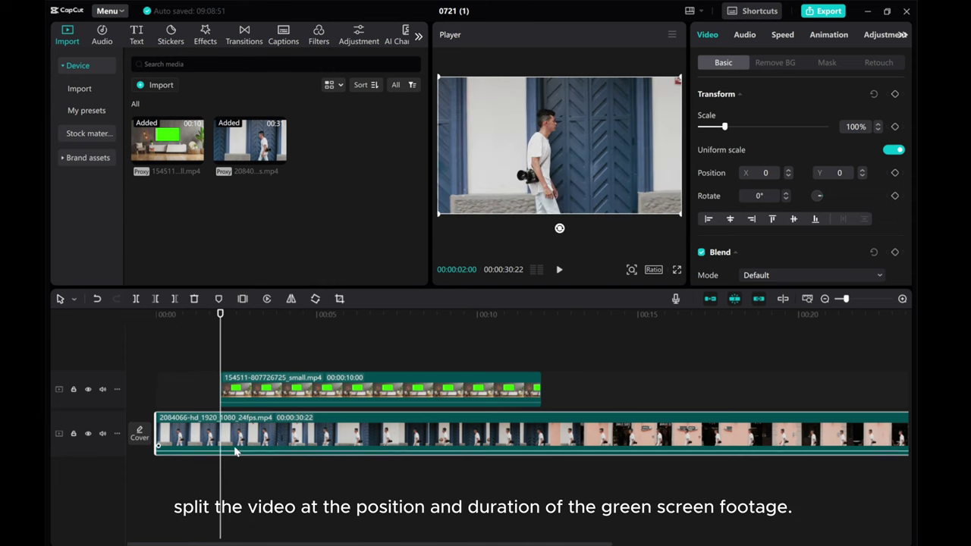
{"action": "left_click", "coordinate": [137, 298]}
{"action": "left_click_drag", "start_coordinate": [221, 359], "coordinate": [540, 400]}
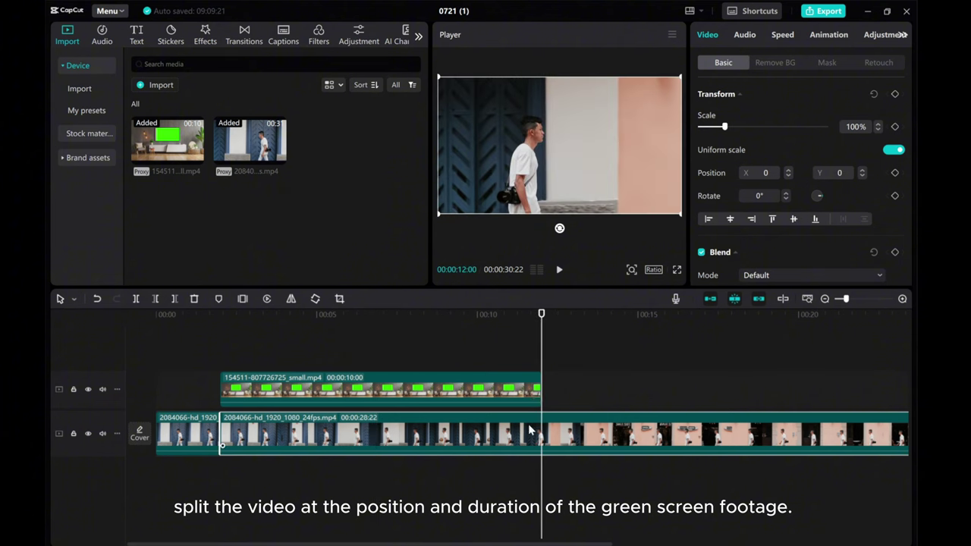
{"action": "left_click", "coordinate": [136, 299]}
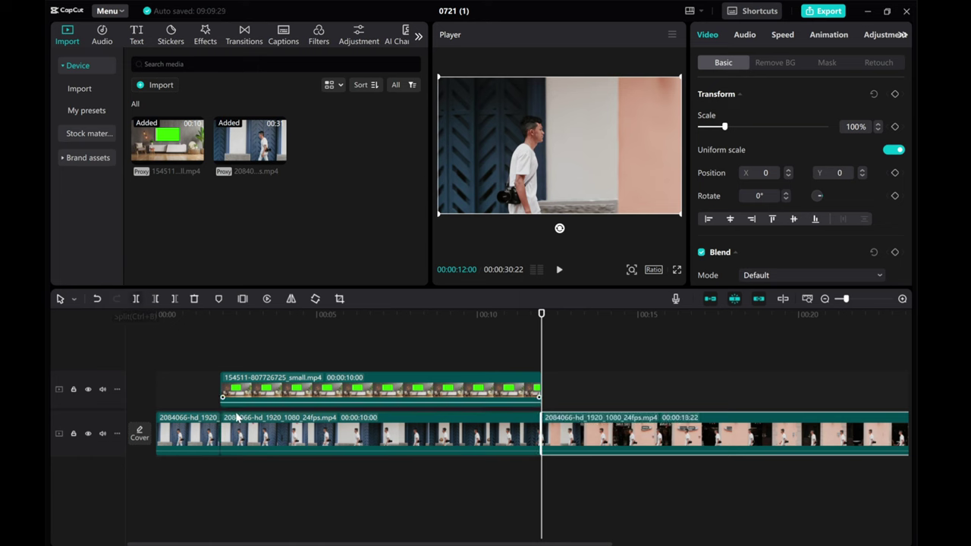
{"action": "left_click", "coordinate": [285, 436]}
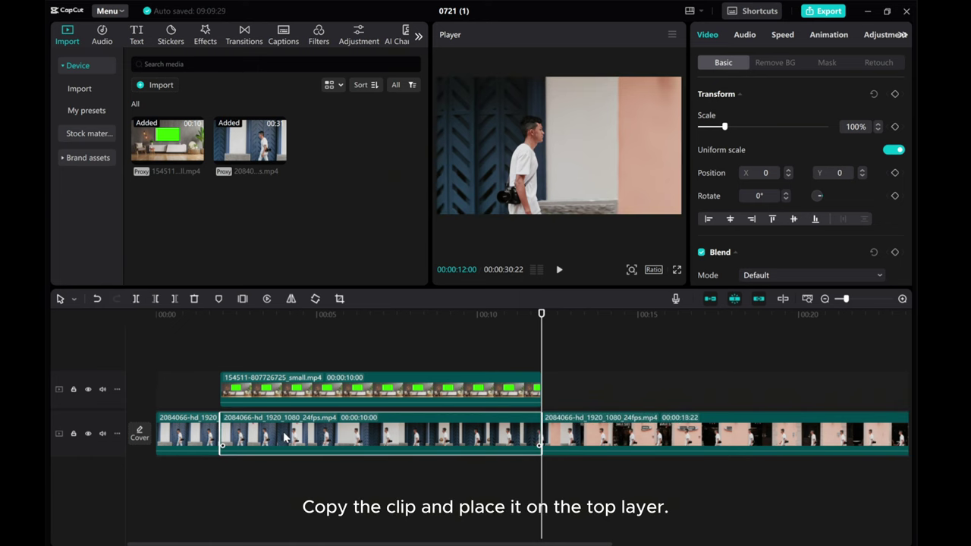
Copy the ten-second middle walking clip and paste it onto the top track above the TV clip.
{"action": "right_click", "coordinate": [285, 436]}
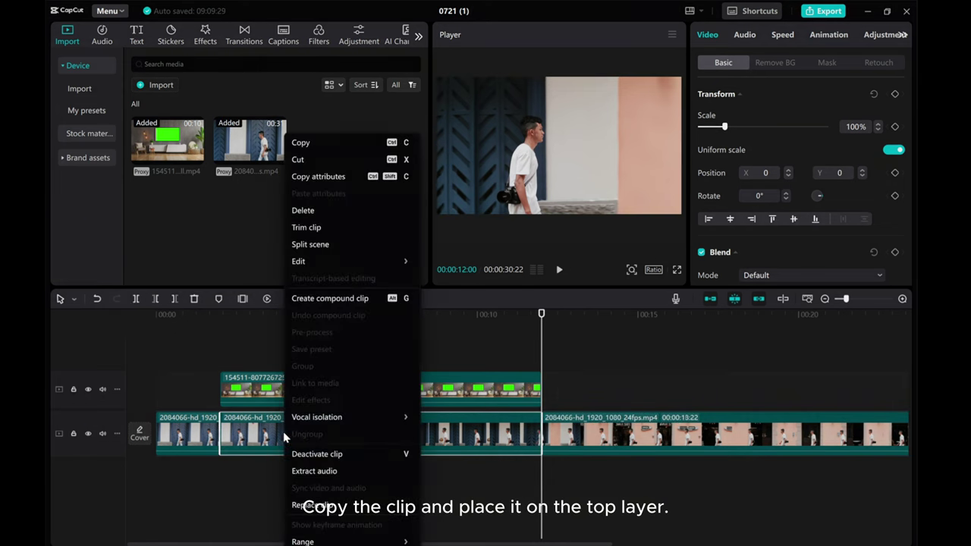
{"action": "left_click", "coordinate": [301, 142]}
{"action": "left_click_drag", "start_coordinate": [537, 327], "coordinate": [220, 344]}
{"action": "right_click", "coordinate": [235, 349]}
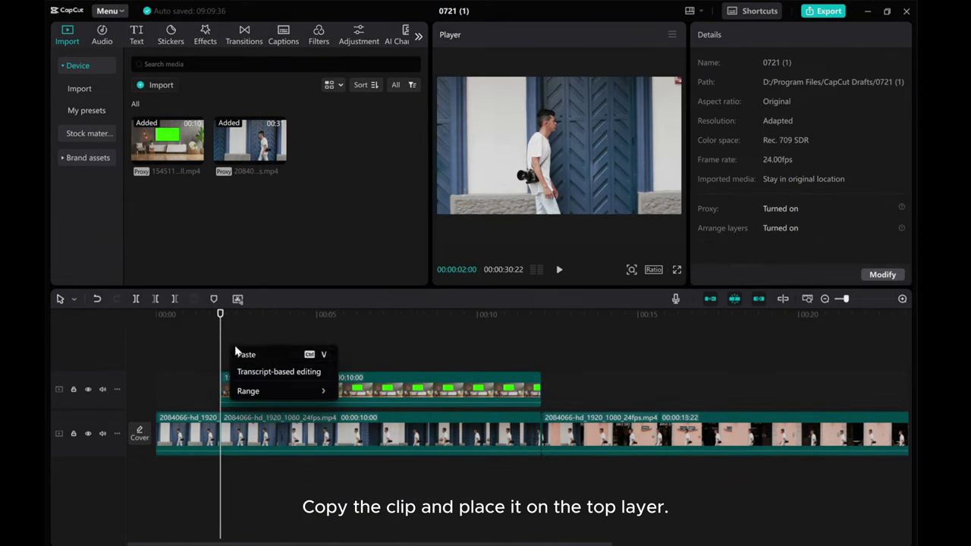
{"action": "left_click", "coordinate": [247, 354]}
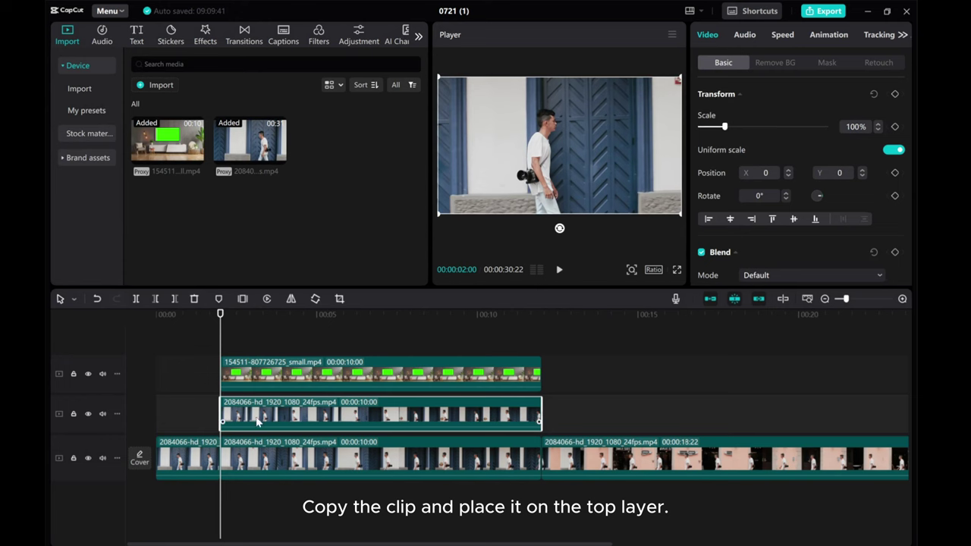
{"action": "left_click_drag", "start_coordinate": [258, 422], "coordinate": [255, 361]}
{"action": "left_click_drag", "start_coordinate": [256, 351], "coordinate": [257, 352]}
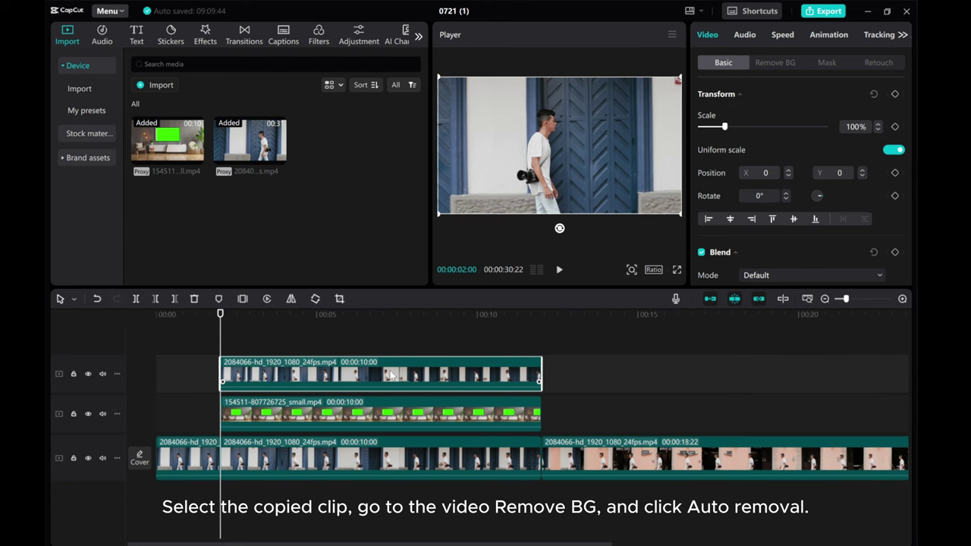
Turn on Auto removal in Remove BG for the top walking-man copy.
{"action": "left_click", "coordinate": [775, 64]}
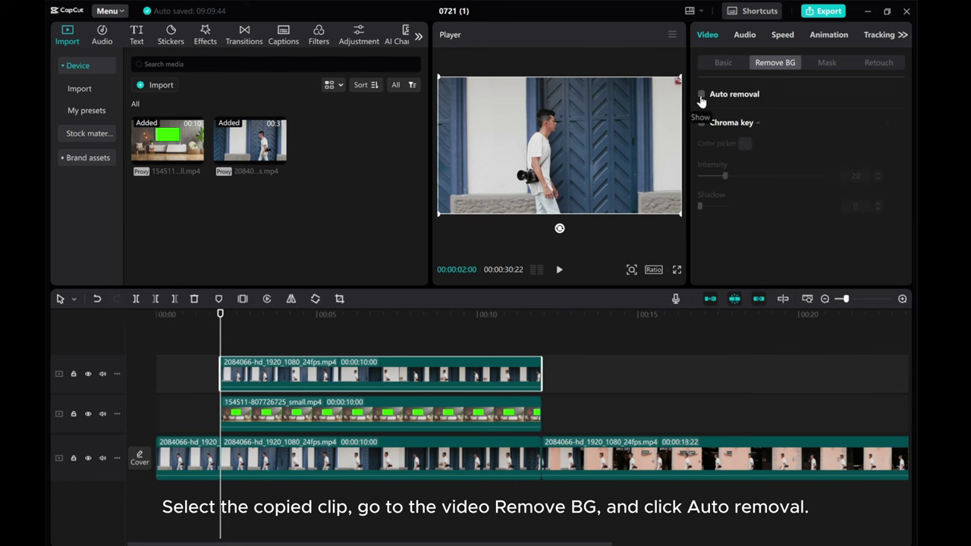
{"action": "left_click", "coordinate": [701, 96]}
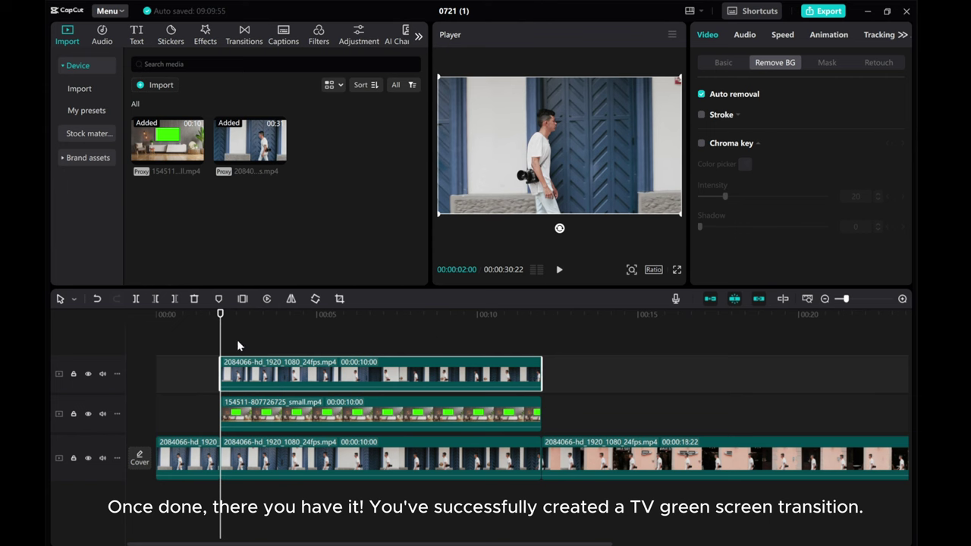
{"action": "mouse_move", "coordinate": [221, 346]}
{"action": "left_mouse_down"}
{"action": "mouse_move", "coordinate": [392, 338]}
{"action": "mouse_move", "coordinate": [119, 342]}
{"action": "left_mouse_up"}
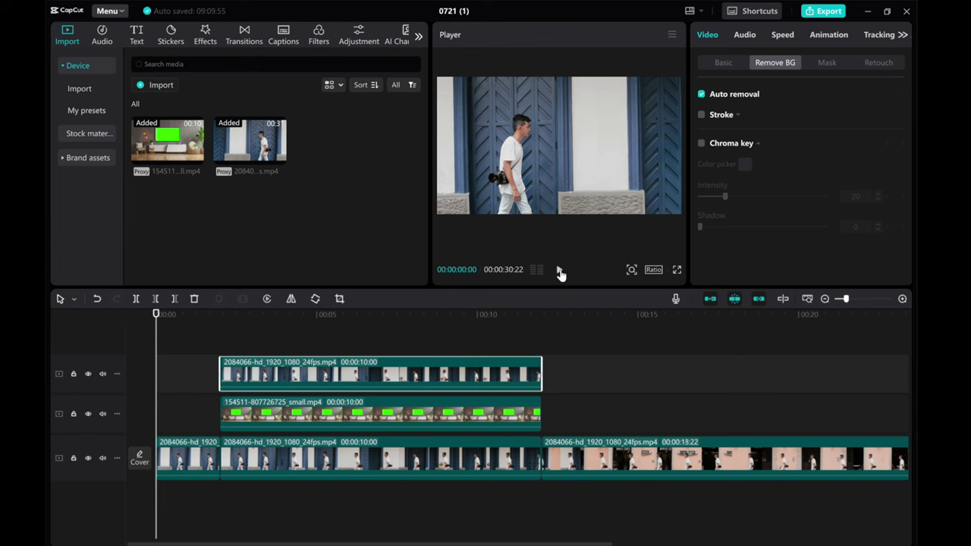
{"action": "left_click", "coordinate": [559, 271]}
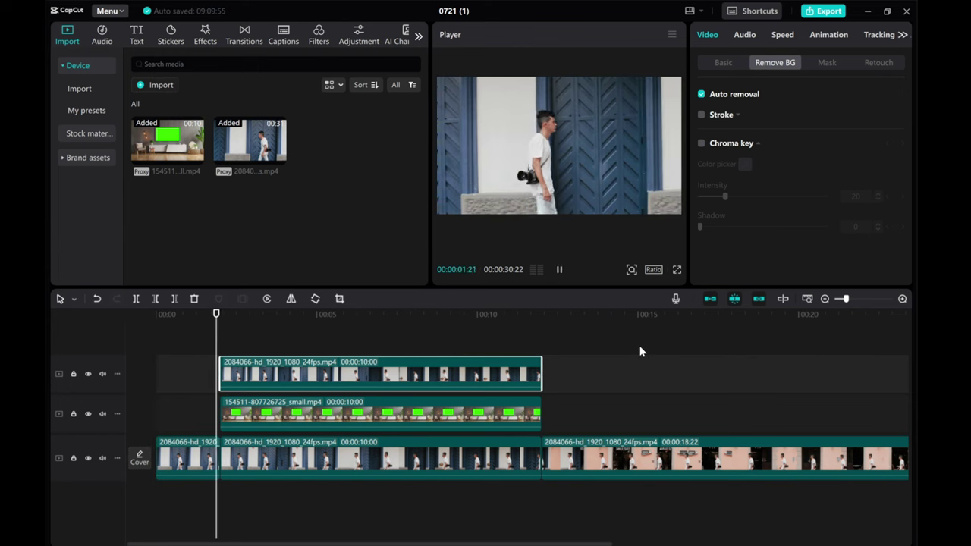